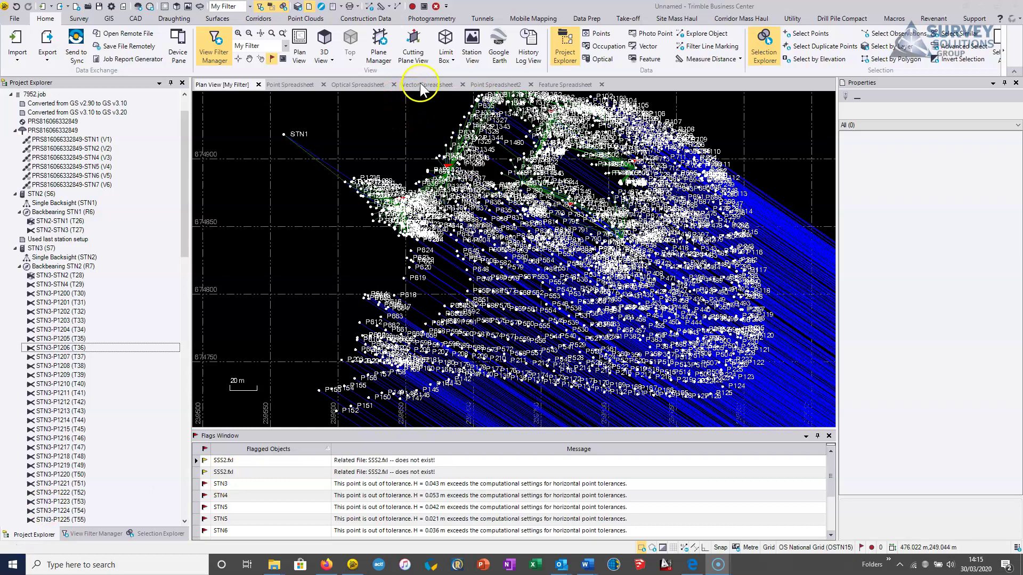
- Browse the observations, point coordinates and RTK vector tables, then return to the plan view
left_click(368, 84)
left_click(301, 85)
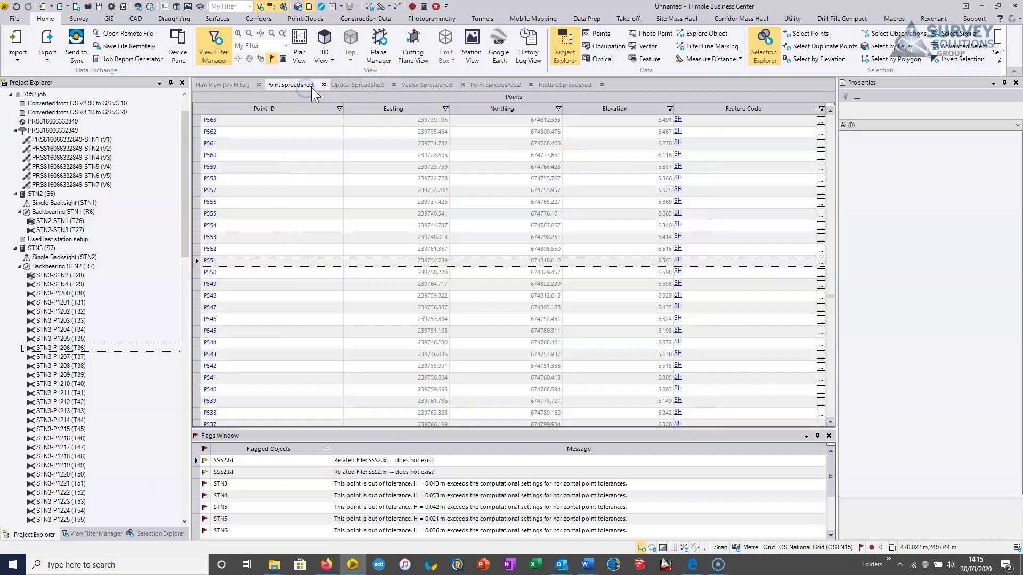
left_click(419, 85)
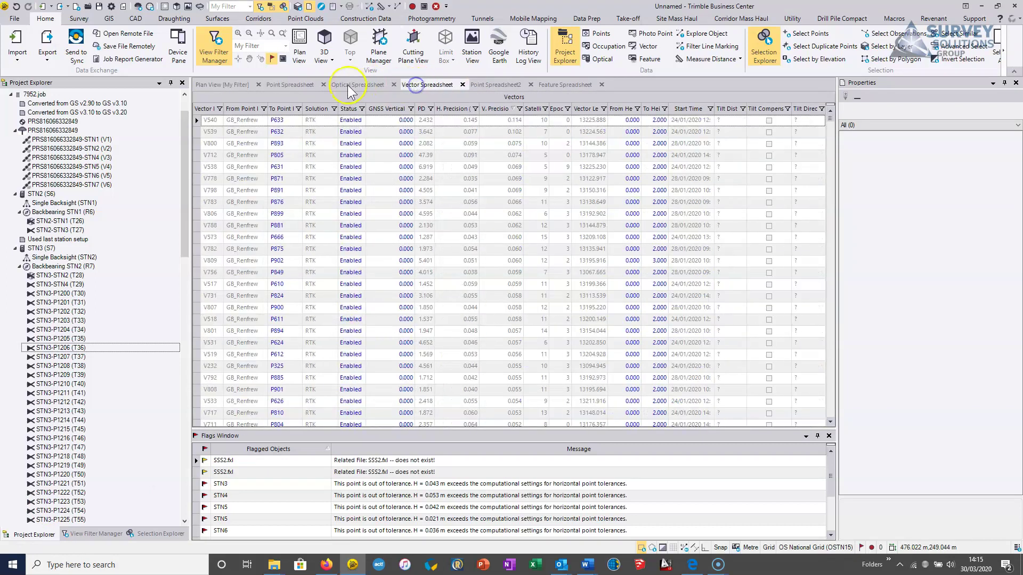
left_click(298, 85)
left_click(222, 85)
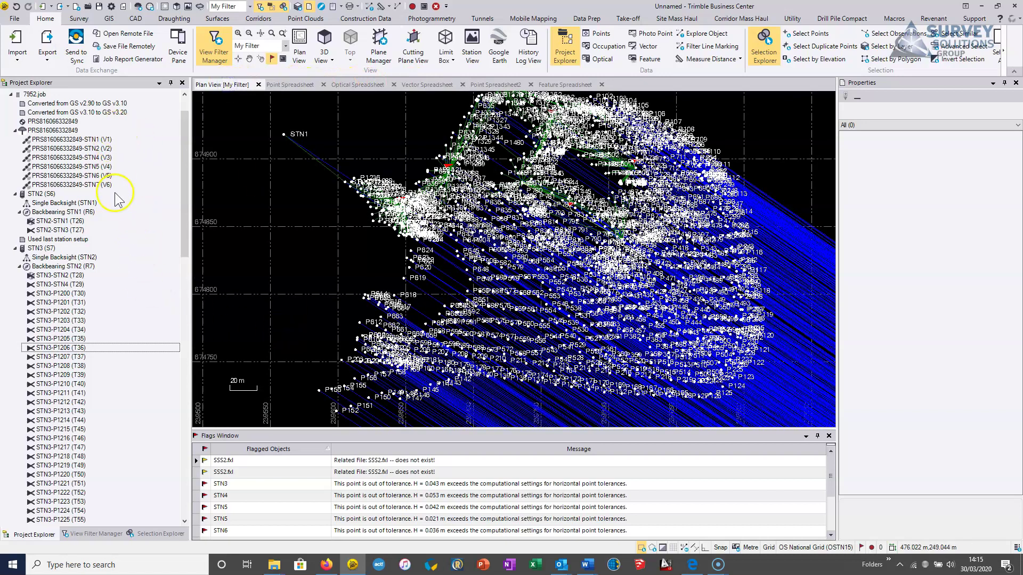
- Inspect the RTK vector measured to STN6, then clear the selection
scroll(123, 194, "up", 2)
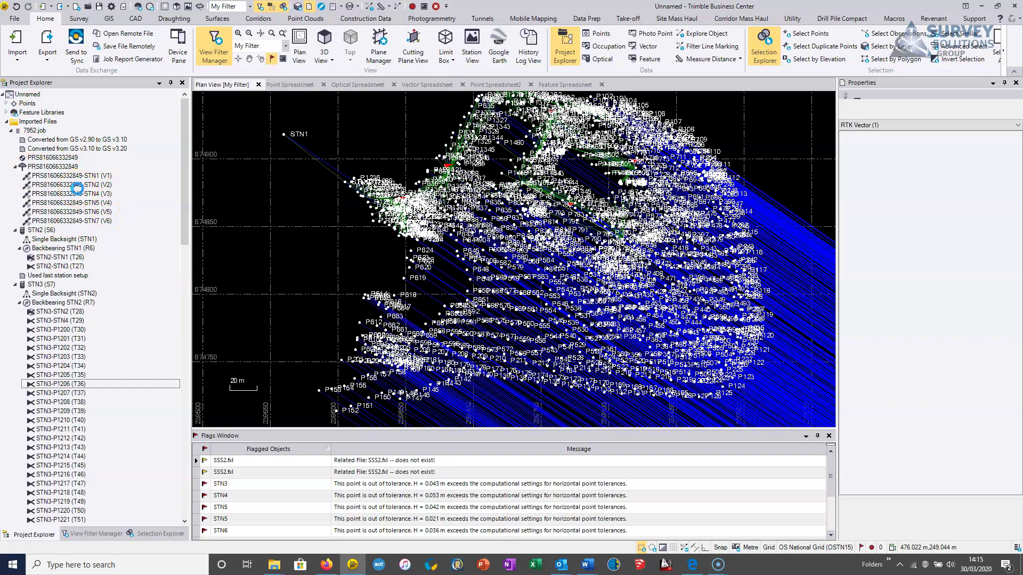
left_click(80, 212)
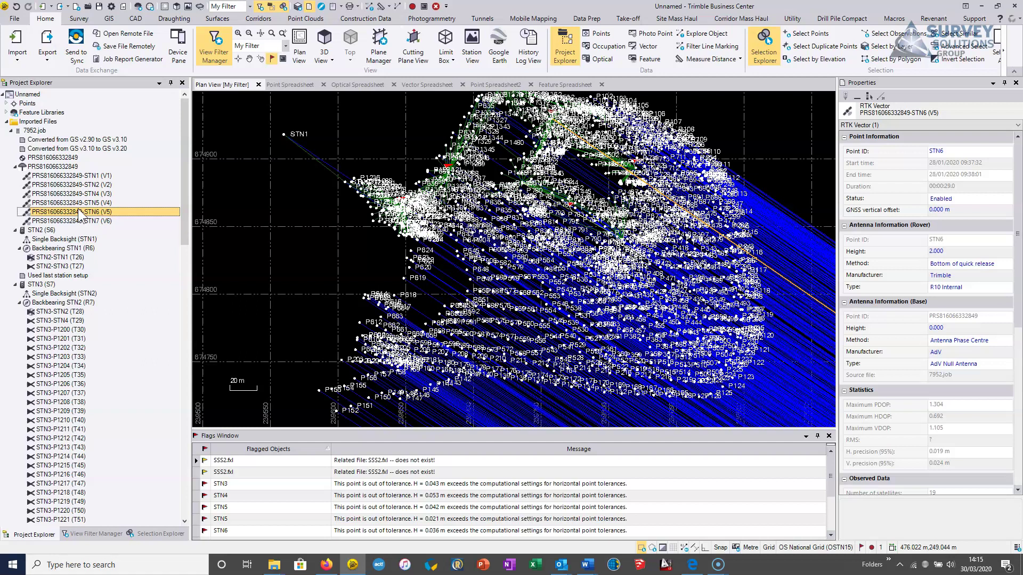
scroll(322, 228, "down", 5)
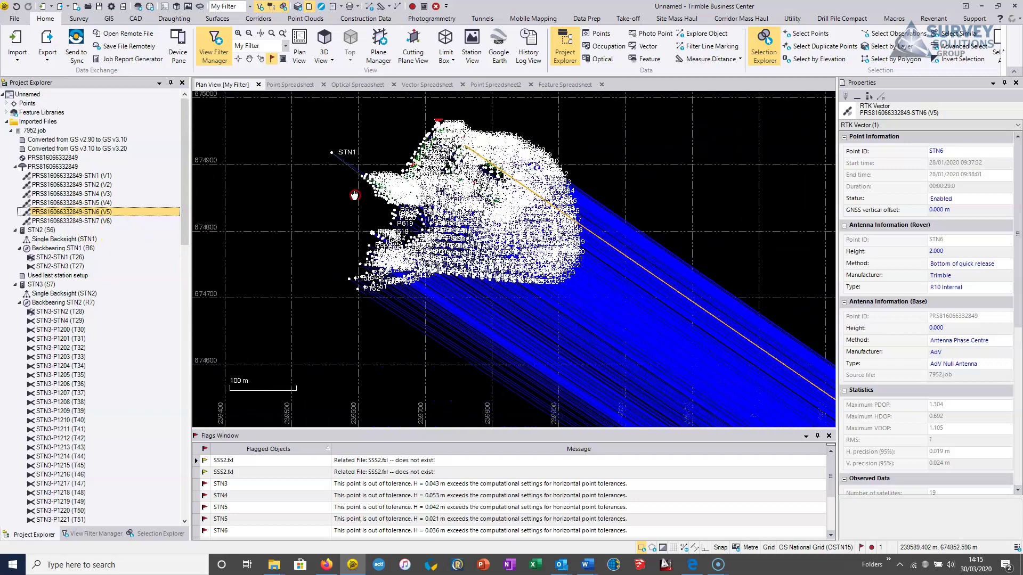
left_click(658, 176)
scroll(421, 157, "up", 3)
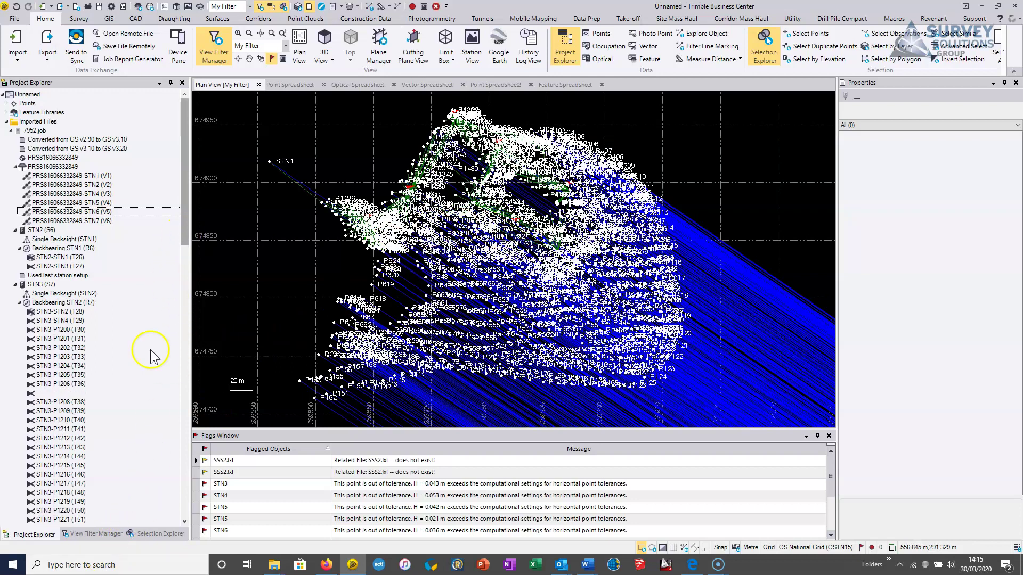
- Turn off Show sideshot observations in the View Filter Manager's Observations settings
left_click(104, 535)
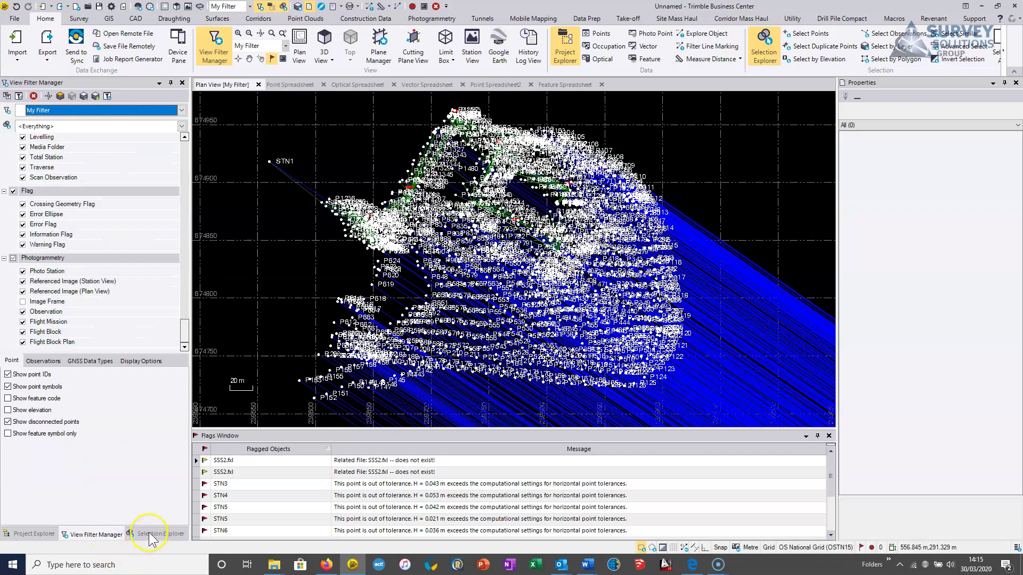
left_click(154, 535)
left_click(101, 535)
left_click(37, 361)
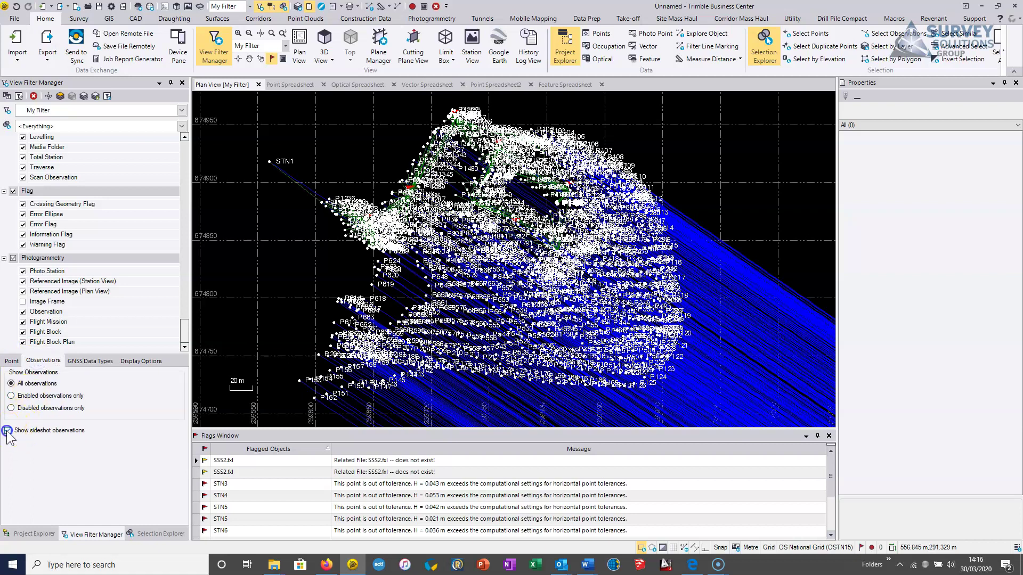
left_click(8, 430)
scroll(382, 292, "up", 3)
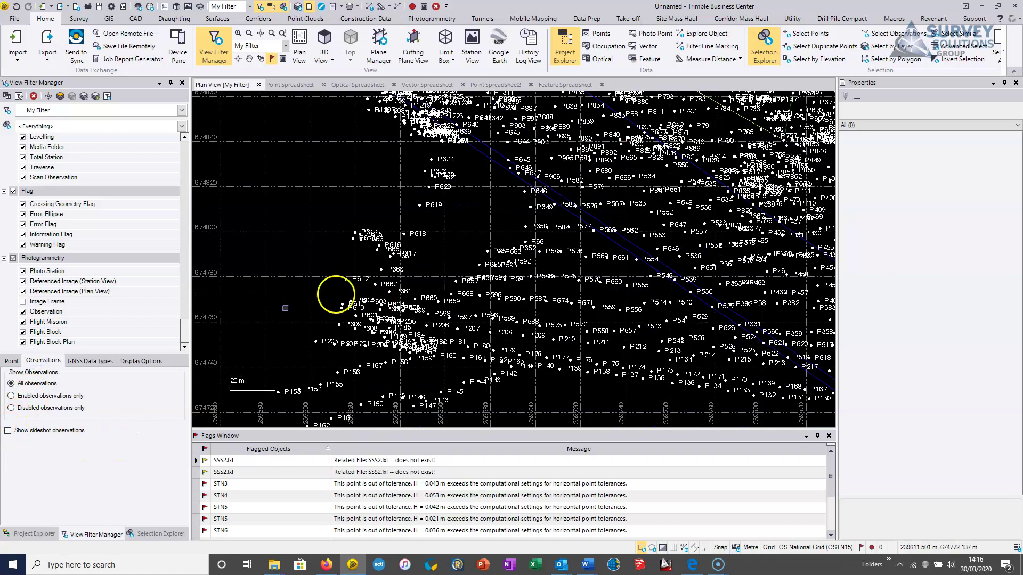
left_click_drag(458, 205, 464, 319)
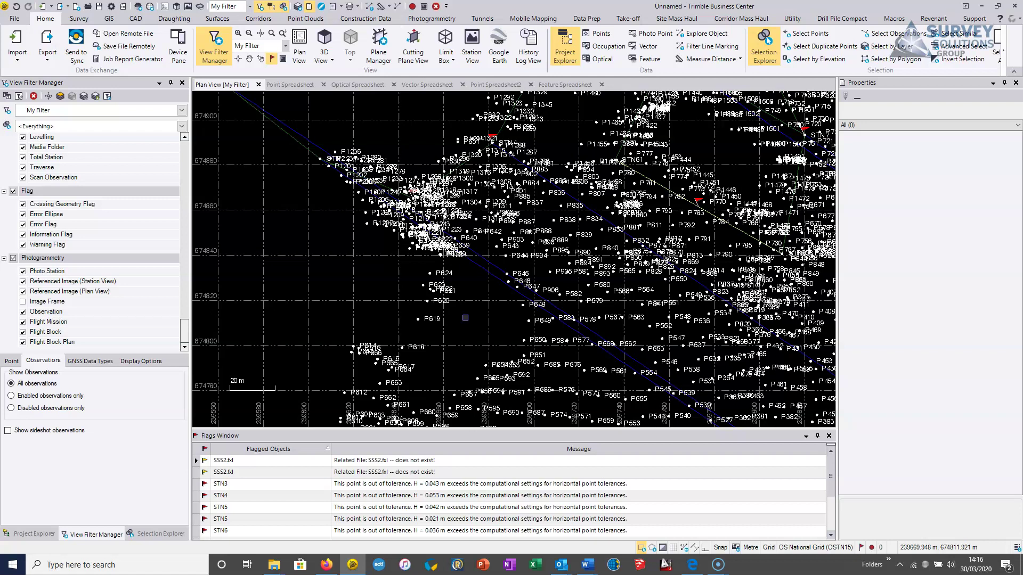
- Turn off Show disconnected points so only the STN1–STN8 traverse remains, centred in view
scroll(332, 202, "up", 2)
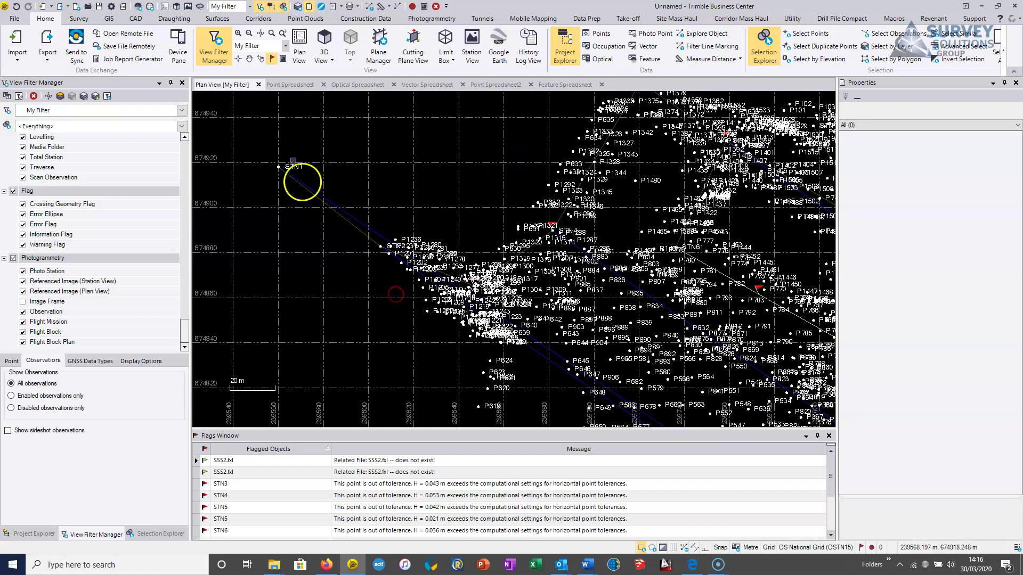
scroll(336, 236, "down", 2)
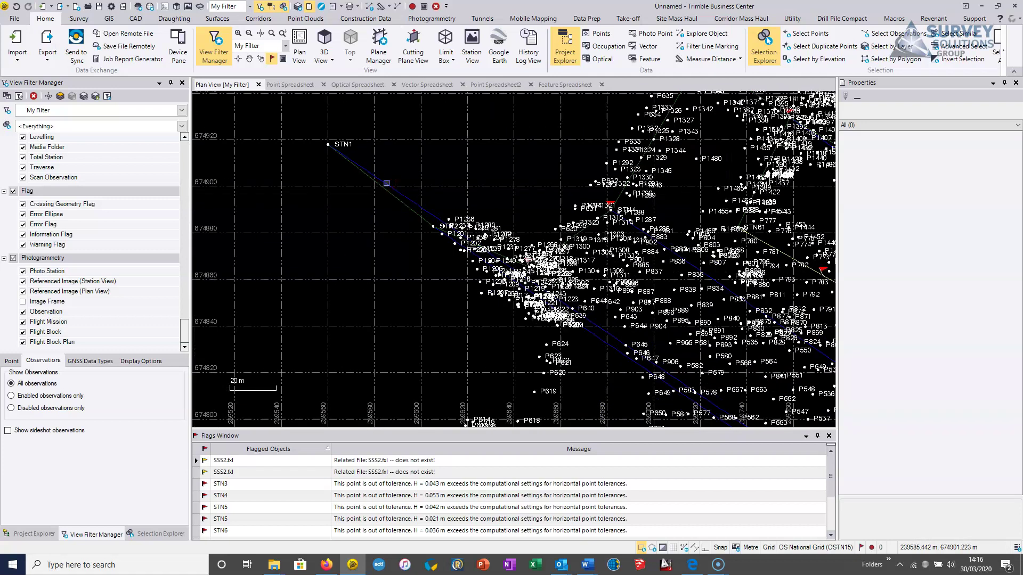
left_click_drag(594, 226, 432, 261)
left_click_drag(700, 248, 659, 199)
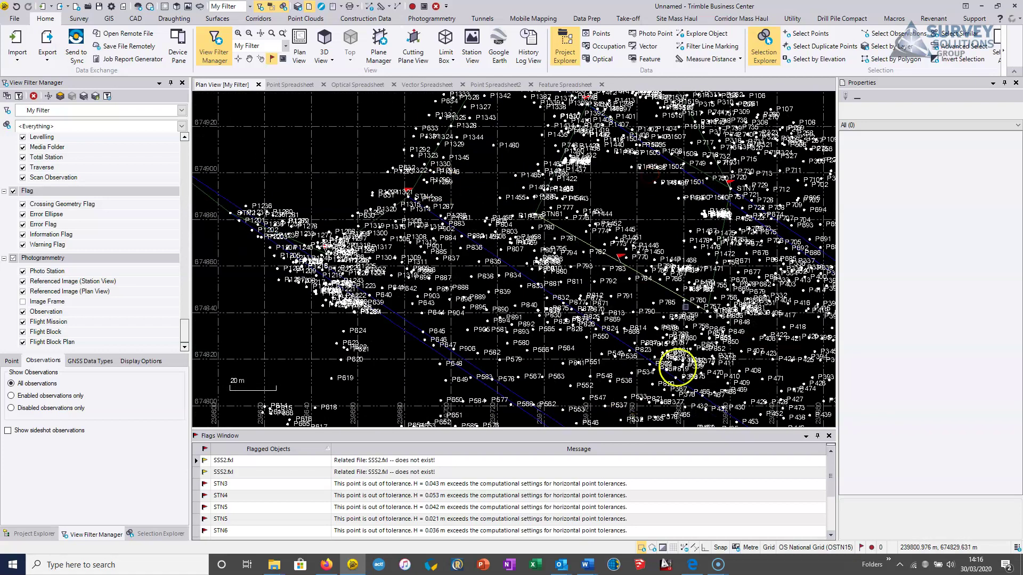
left_click_drag(278, 358, 342, 258)
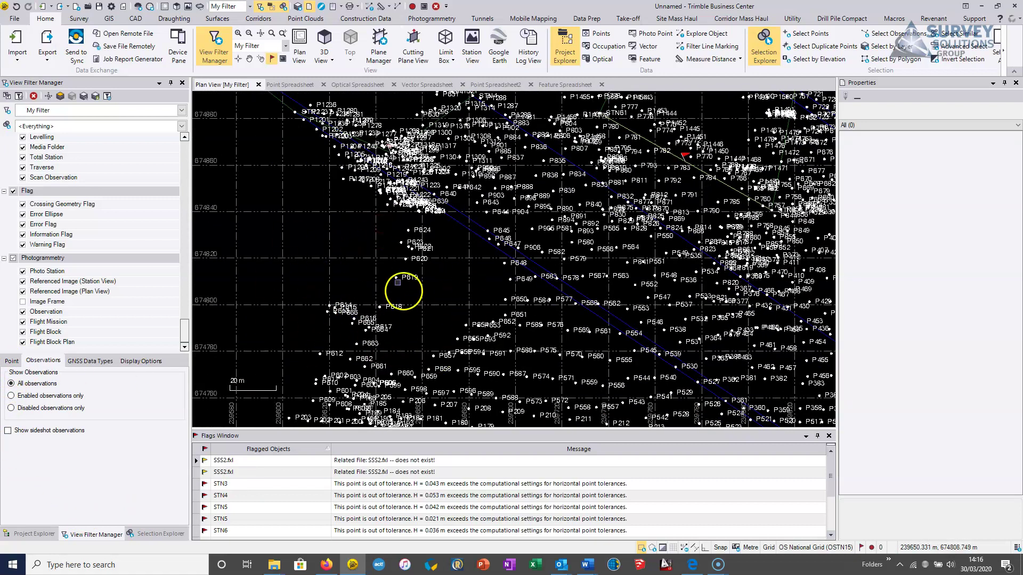
left_click(12, 361)
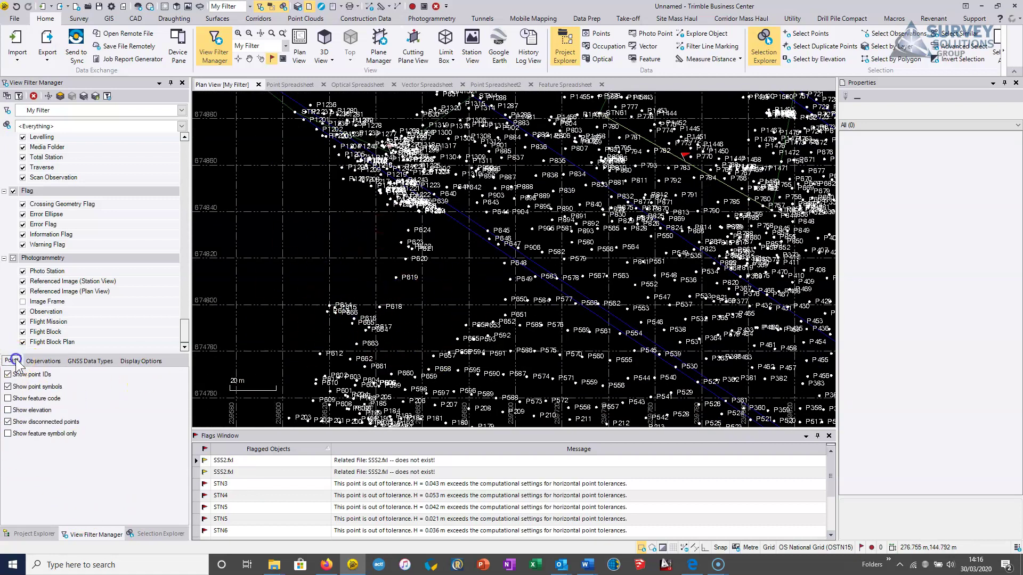
left_click(8, 422)
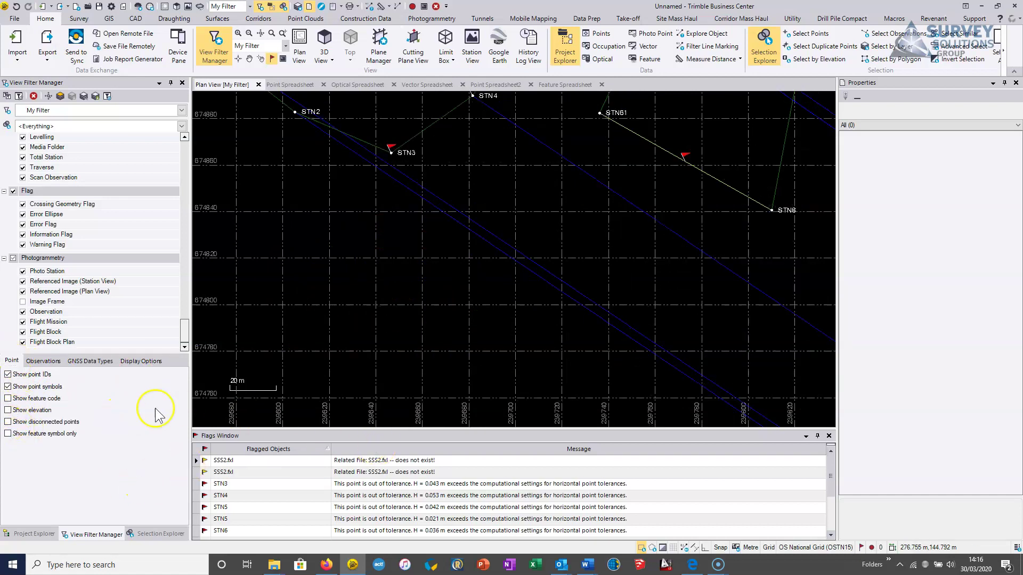
scroll(495, 296, "down", 2)
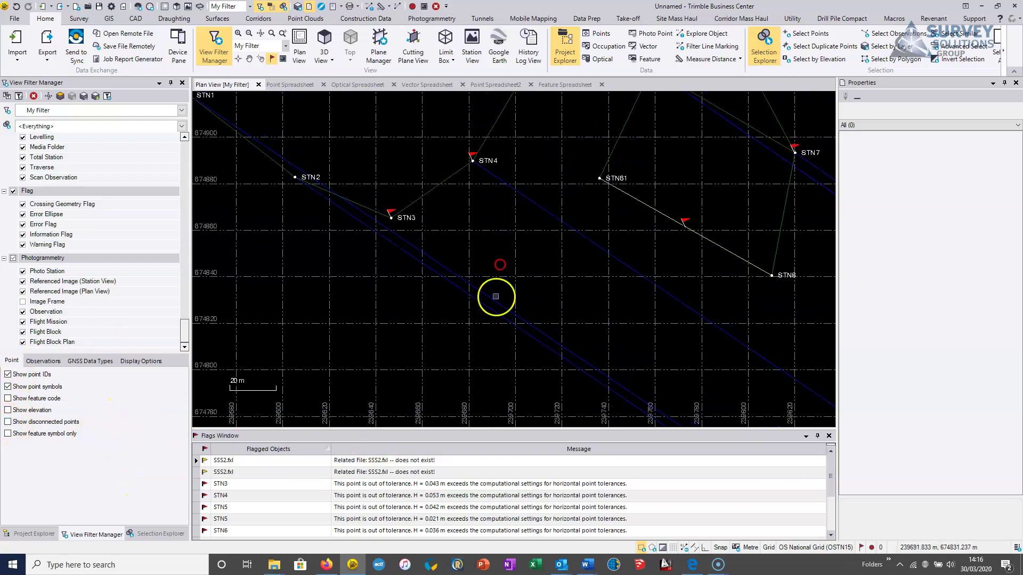
left_click_drag(491, 281, 499, 318)
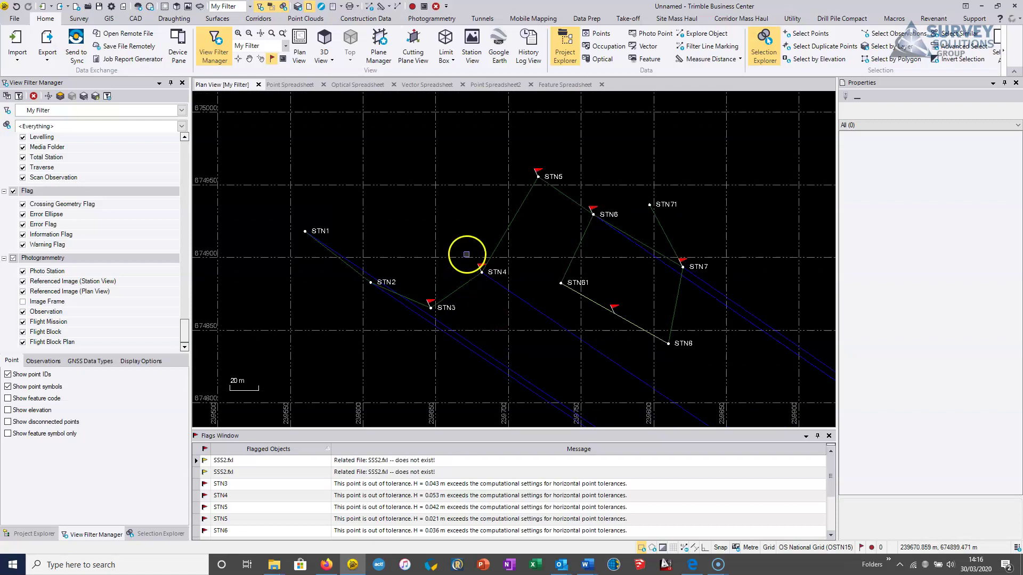
- Inspect the RTK vectors to STN1, STN2 and STN7 and station STN6, then deselect
scroll(468, 256, "up", 2)
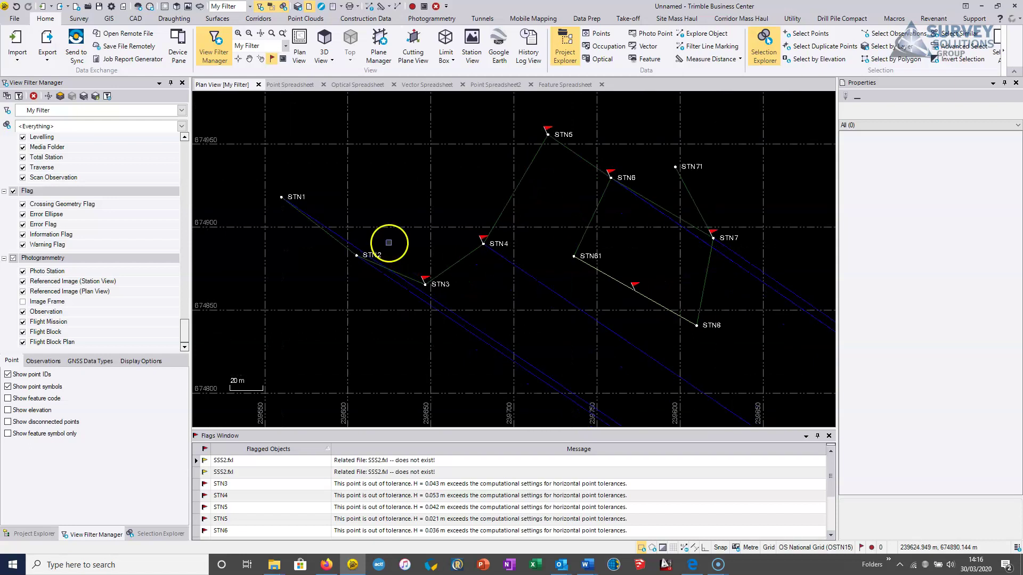
left_click(351, 243)
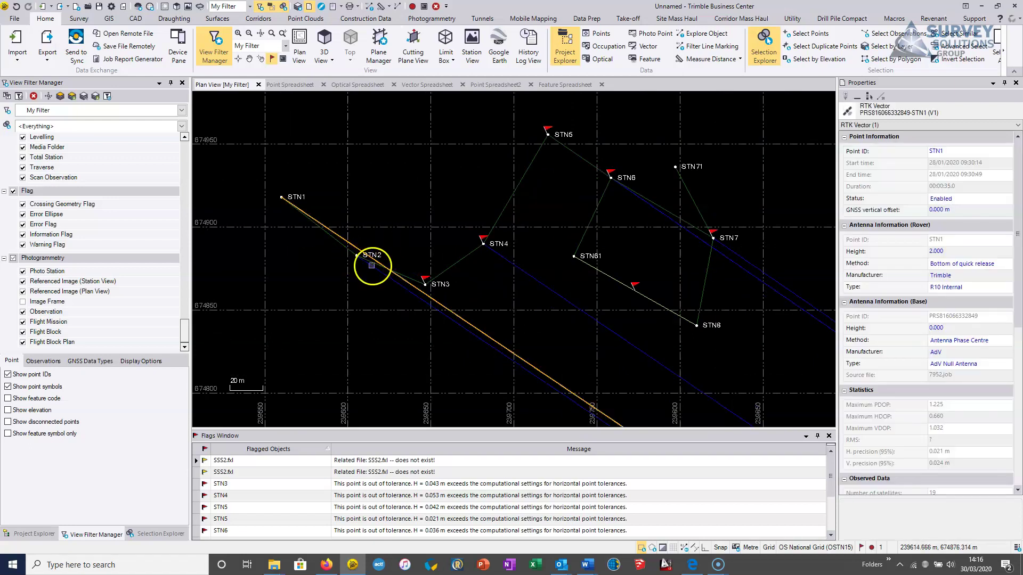
left_click(377, 272)
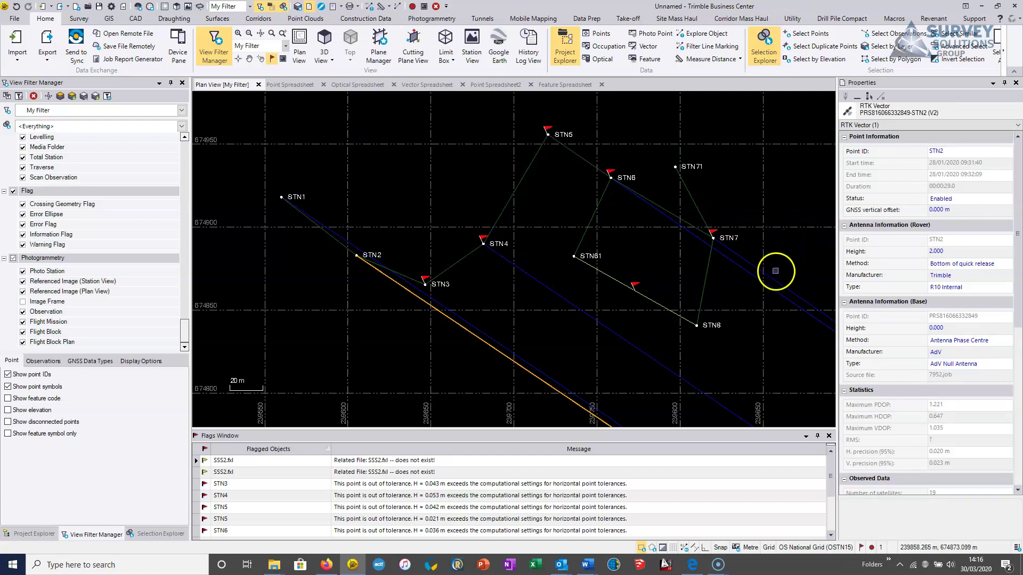
left_click(774, 280)
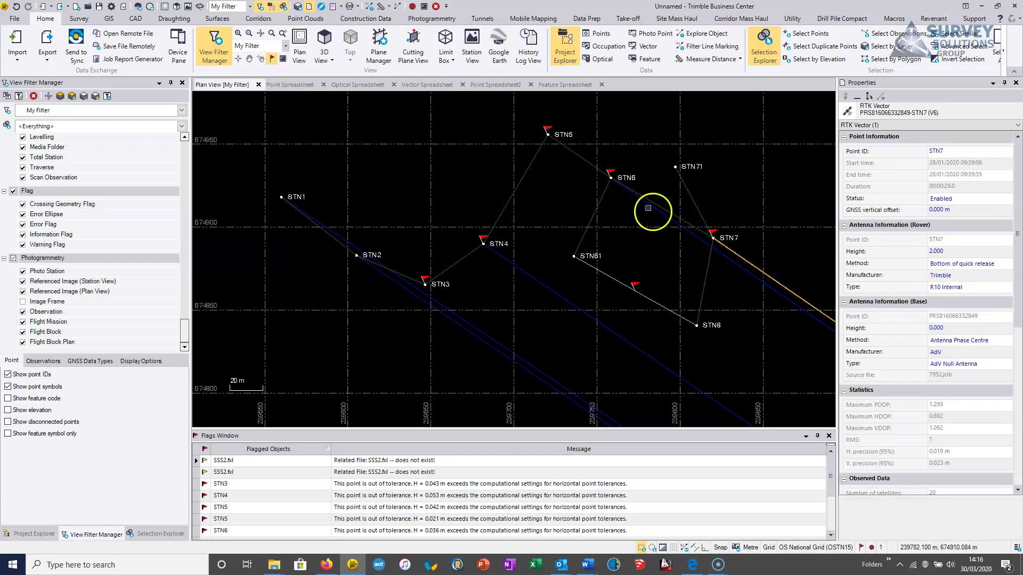
left_click(634, 178)
left_click(648, 244)
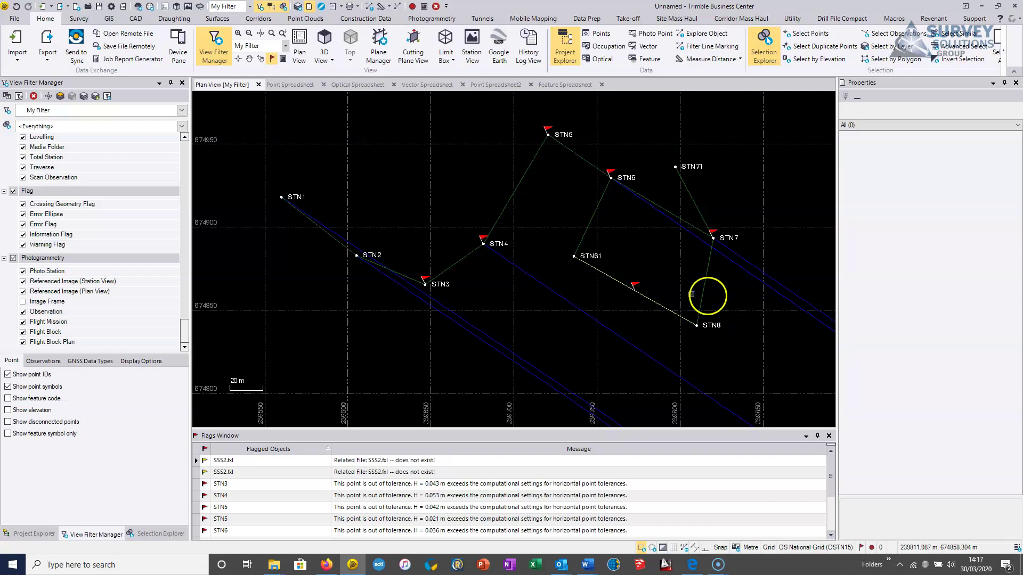
- Review the point properties of stations STN1, STN2, STN6 and STN7, then clear the selection
left_click(296, 196)
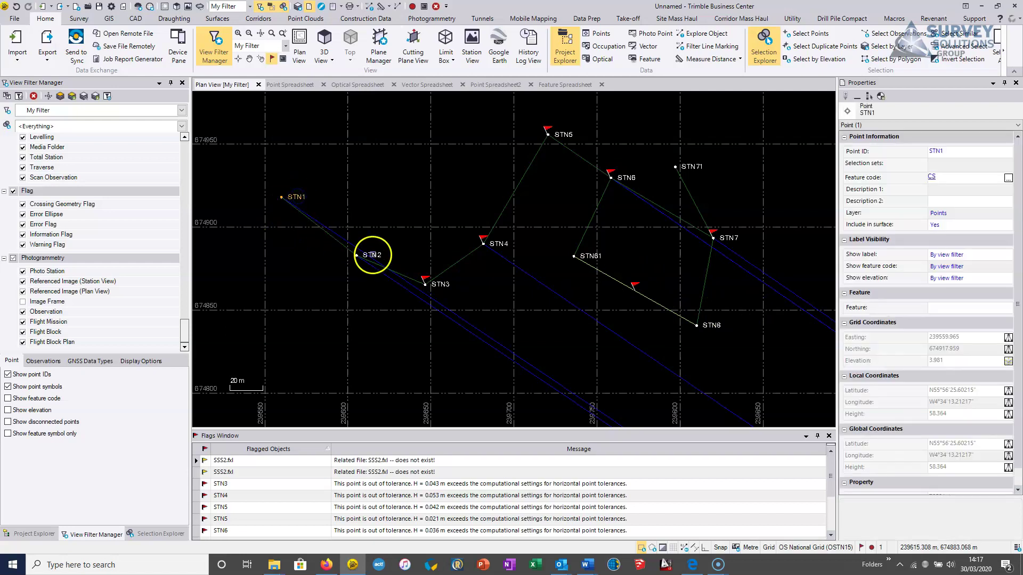
left_click(373, 256)
left_click(297, 195)
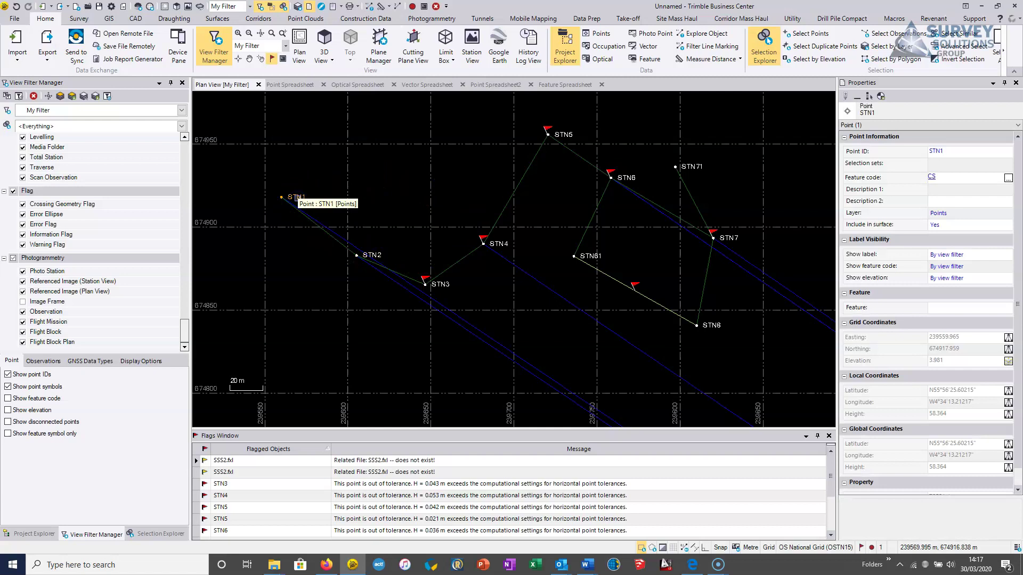
left_click(381, 255)
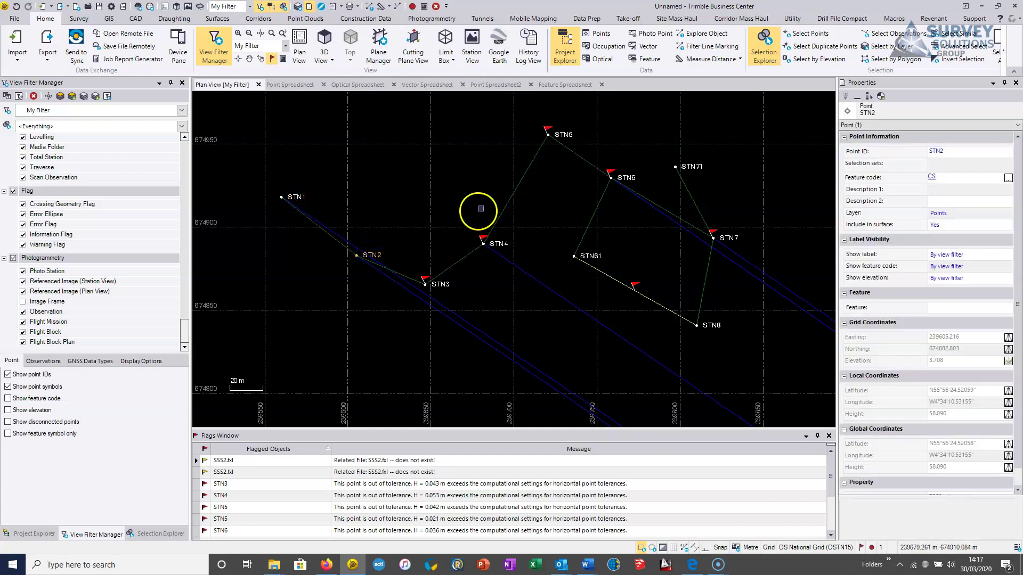
left_click(635, 178)
left_click(714, 238)
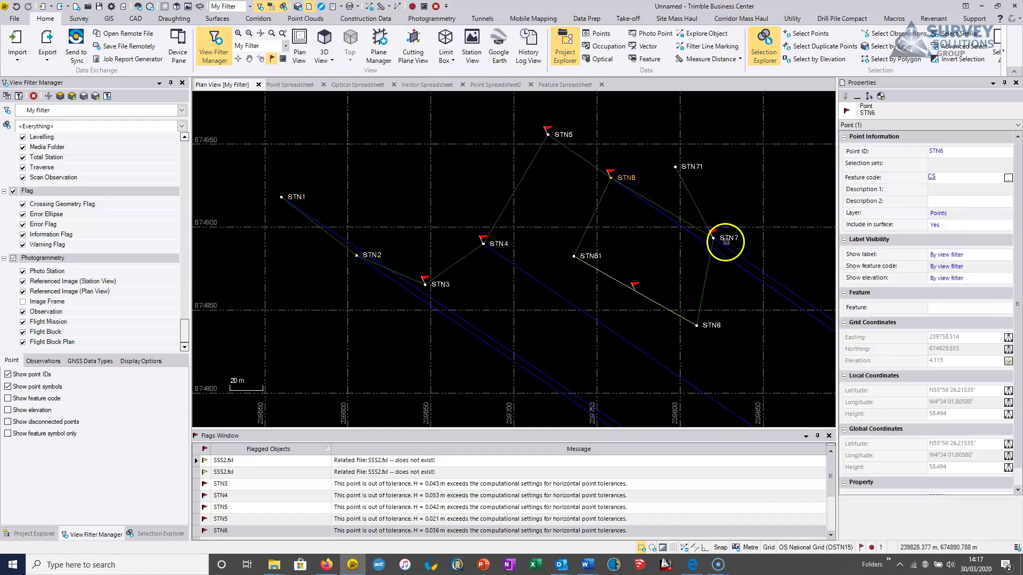
left_click(655, 205)
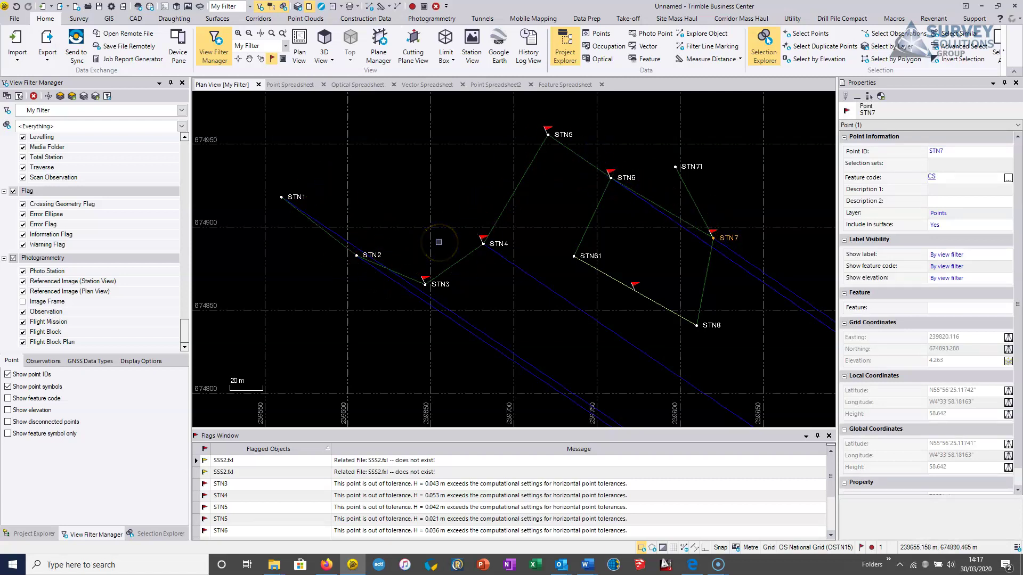
left_click(505, 287)
- Inspect the STN4 vector, then show the STN1 vector's 0.021 m/0.024 m precision statistics and observed data
left_click(518, 267)
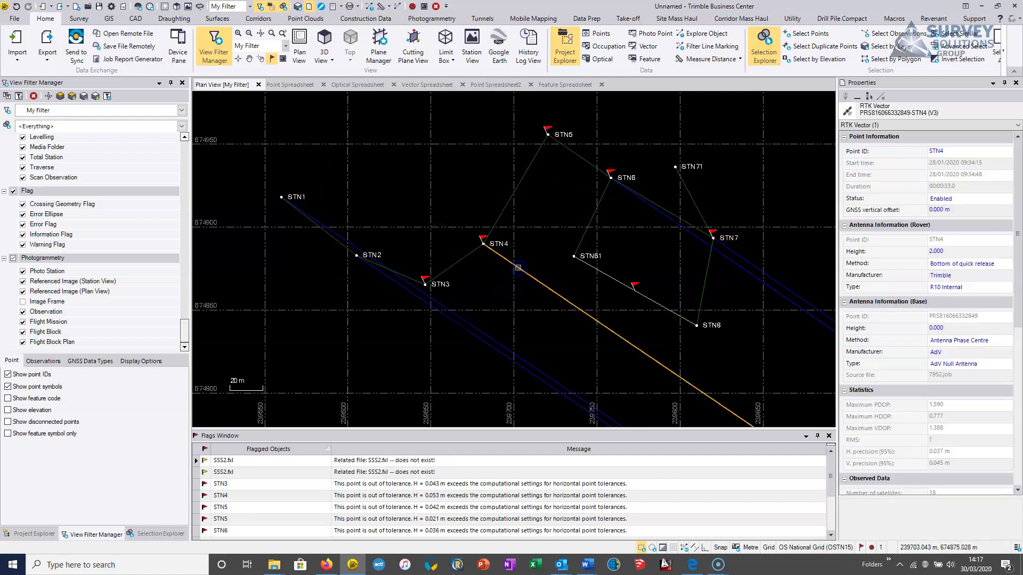
scroll(523, 192, "up", 3)
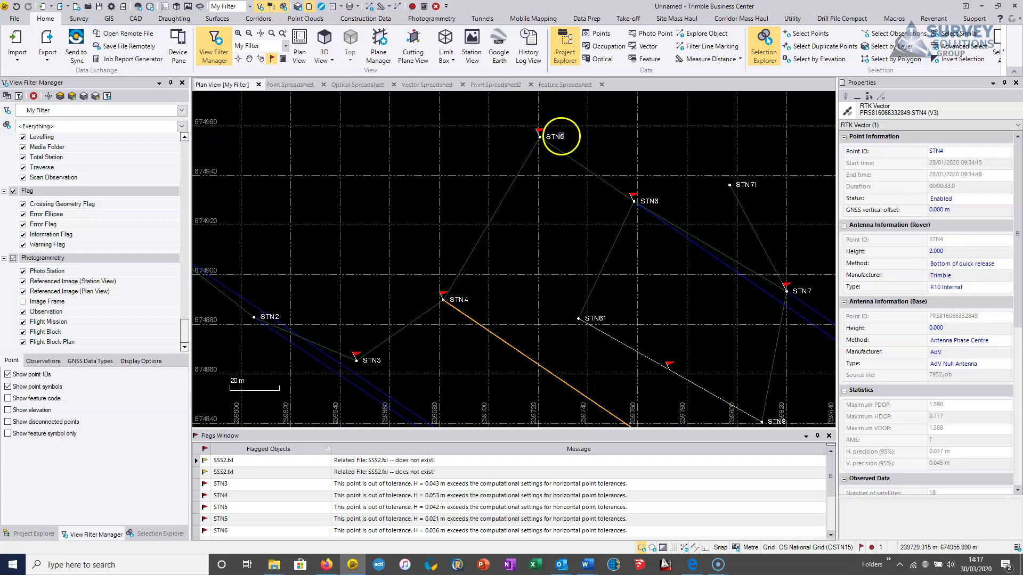
scroll(498, 283, "down", 3)
left_click(467, 314)
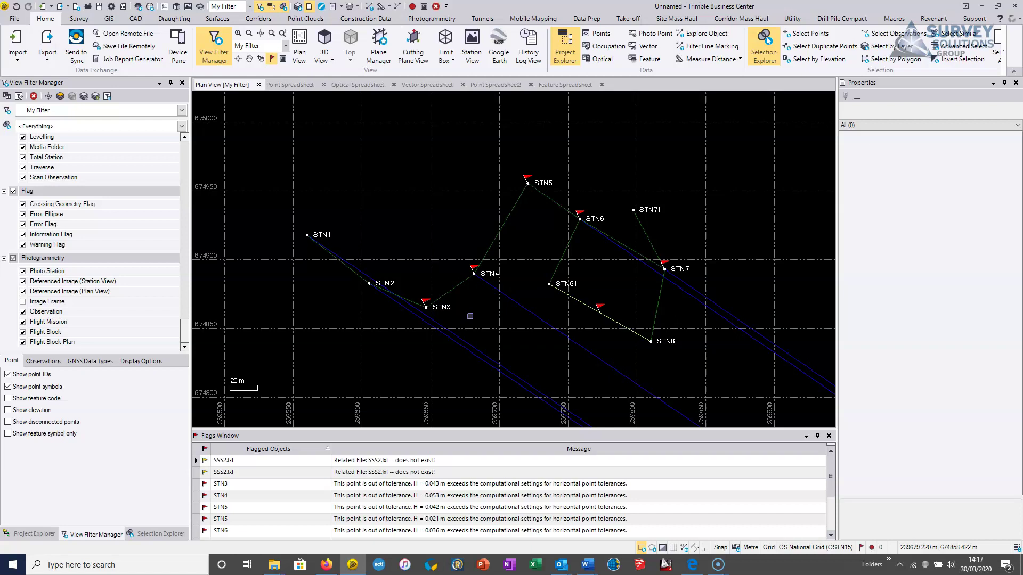
left_click(464, 340)
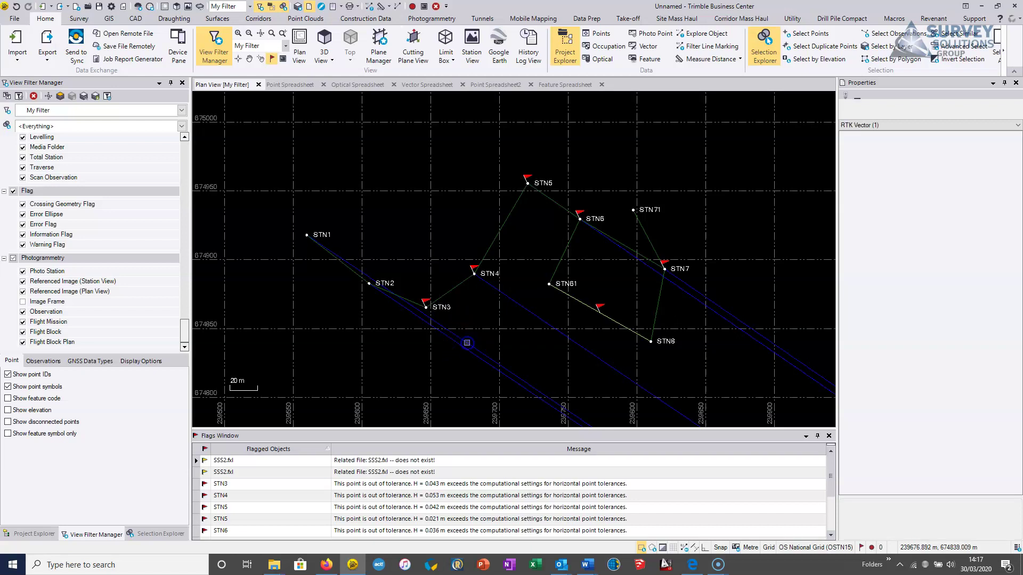
left_click(573, 404)
left_click_drag(1018, 240, 1019, 372)
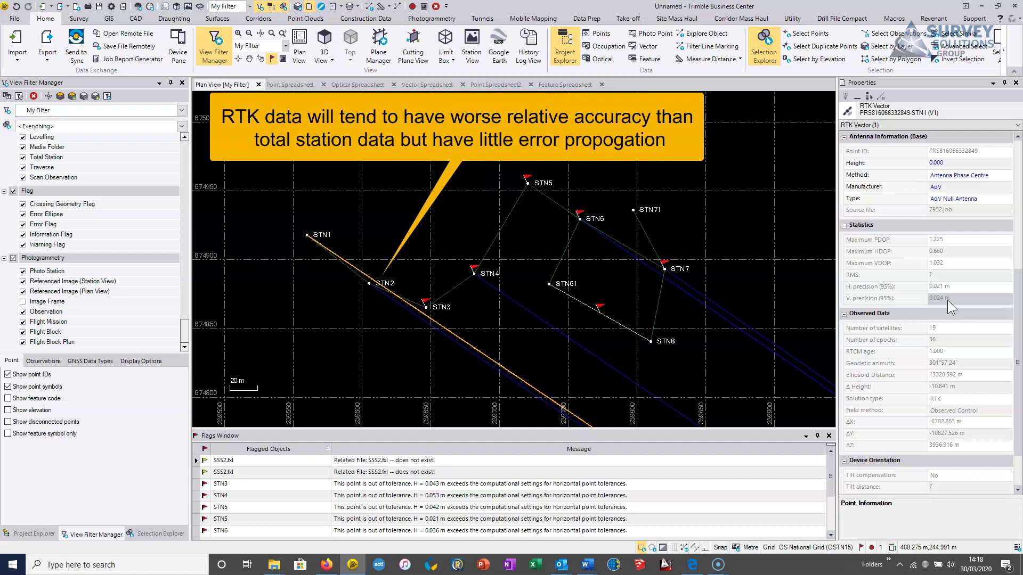
- Select the STN7 RTK vector to compare its precision statistics, then clear the selection
left_click(752, 267)
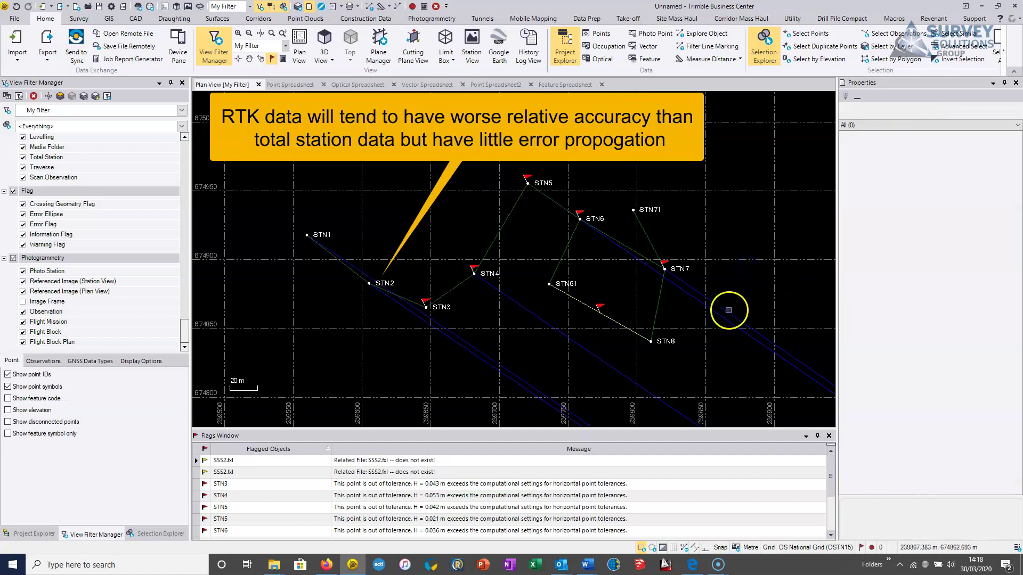
left_click(729, 310)
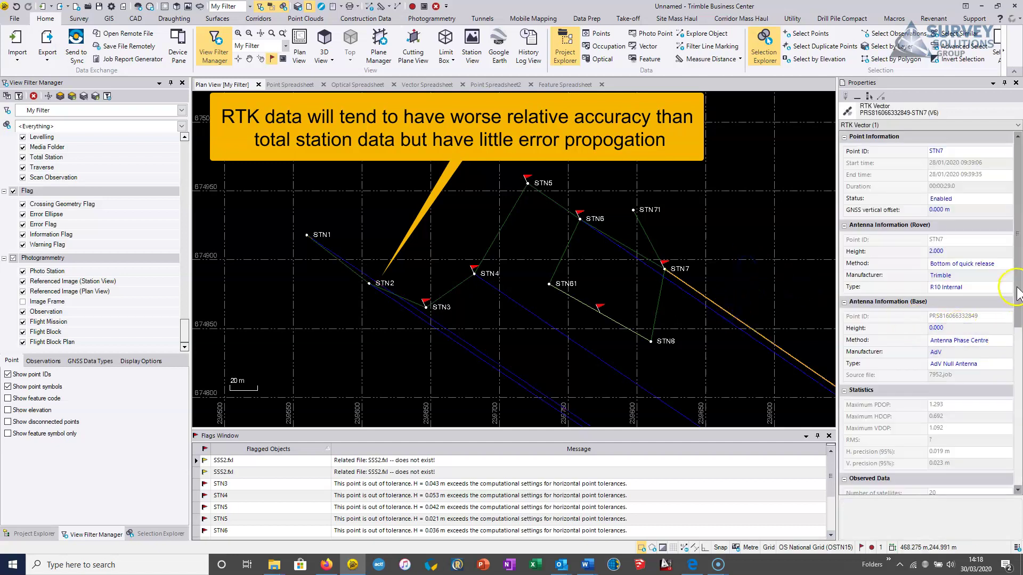
scroll(1016, 294, "down", 4)
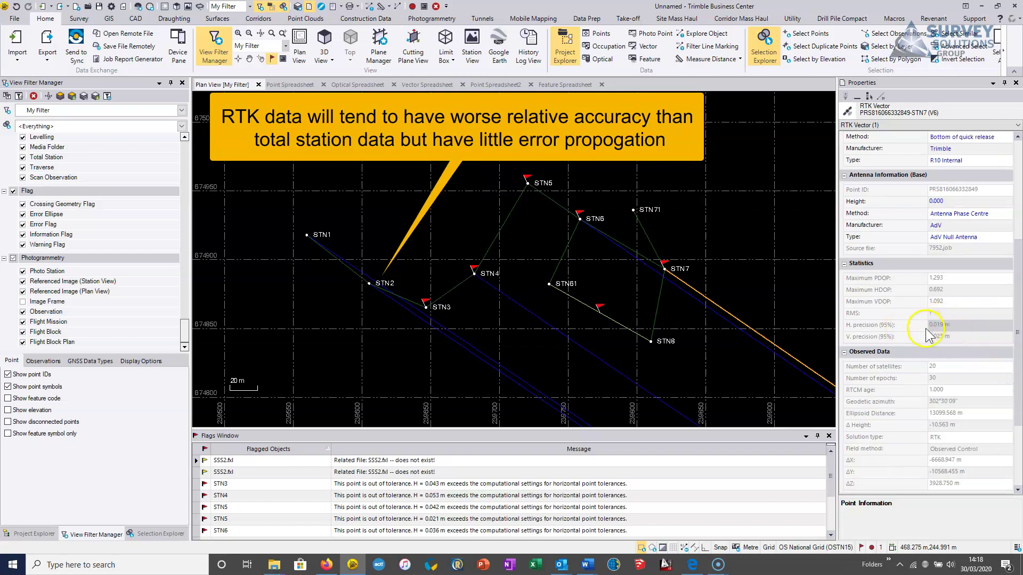
left_click(733, 248)
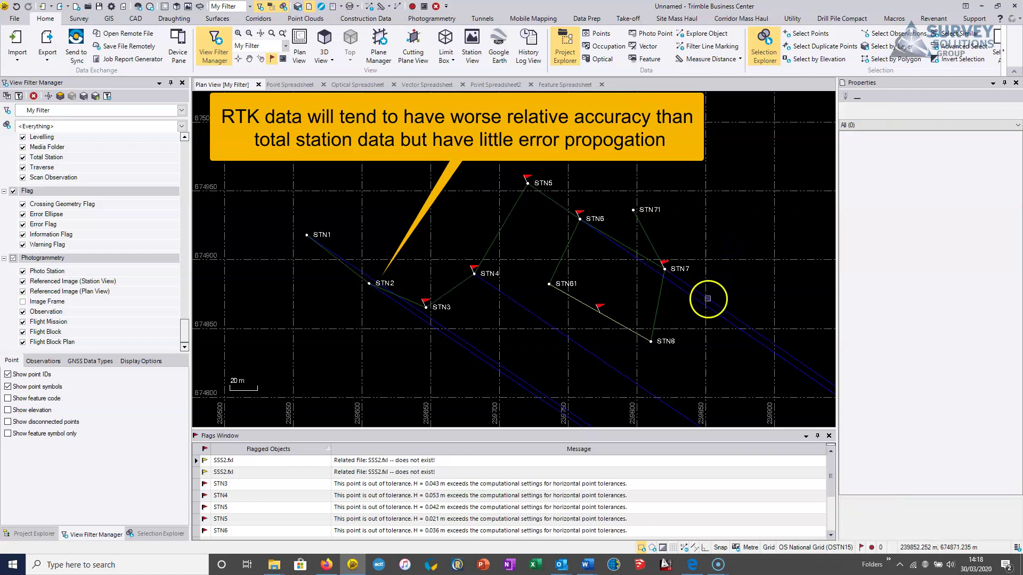
left_click(707, 299)
left_click(664, 272)
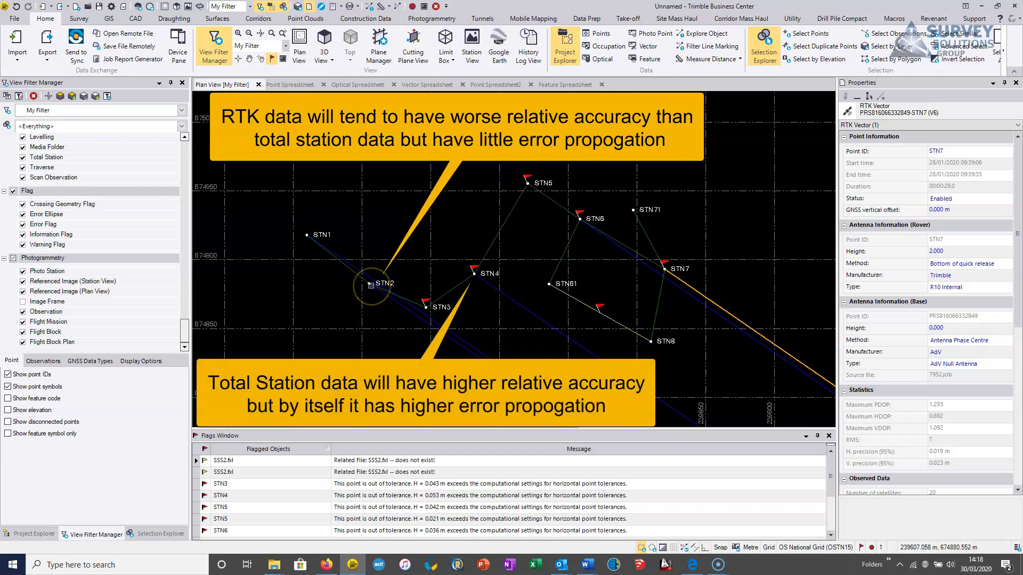
mouse_move(371, 285)
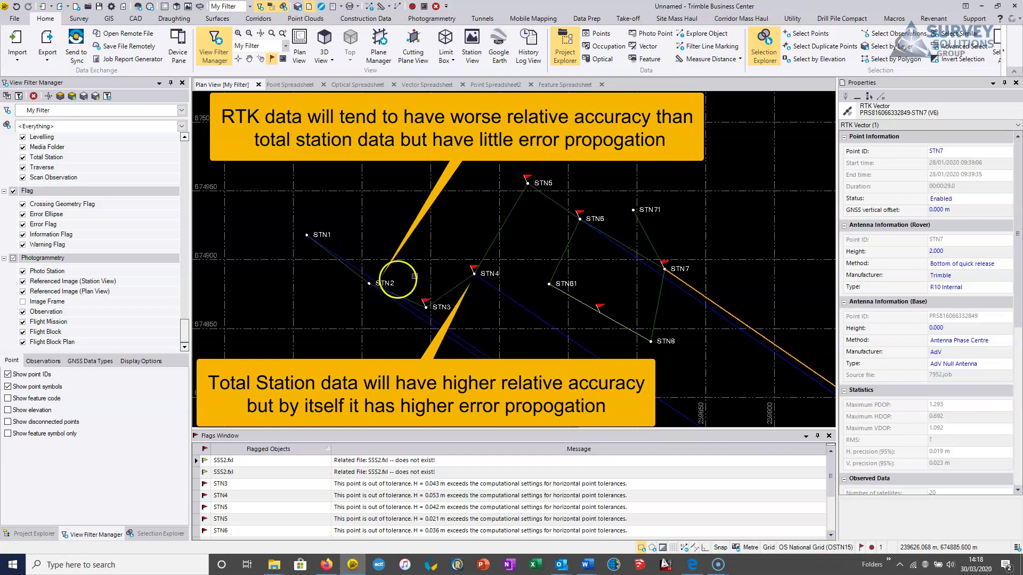
left_click(361, 290)
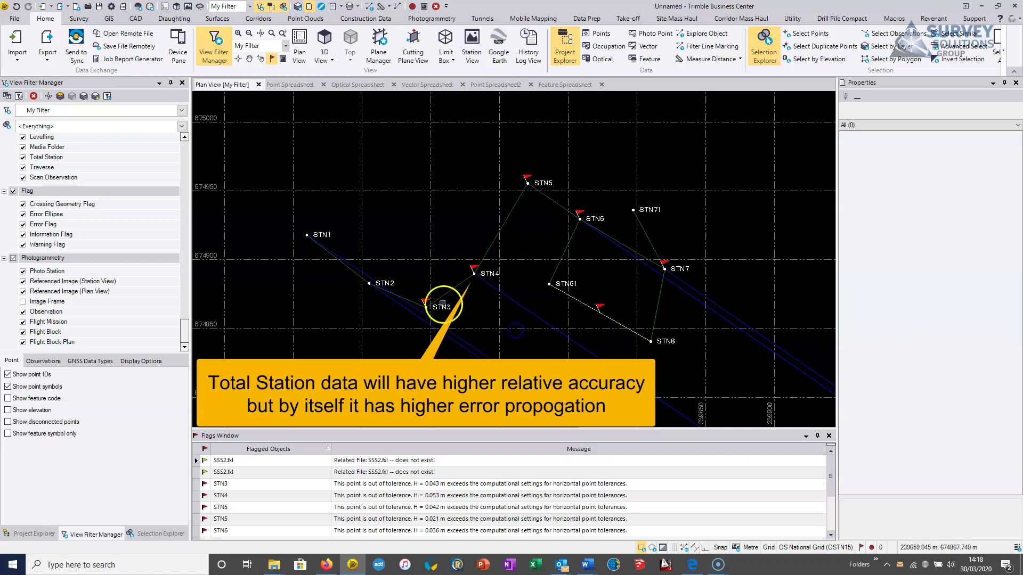
- Pan past STN3 and select station STN4, showing elevation 4.308 and its 0.053 m flag
left_click_drag(443, 304, 415, 306)
scroll(466, 279, "up", 2)
left_click(447, 300)
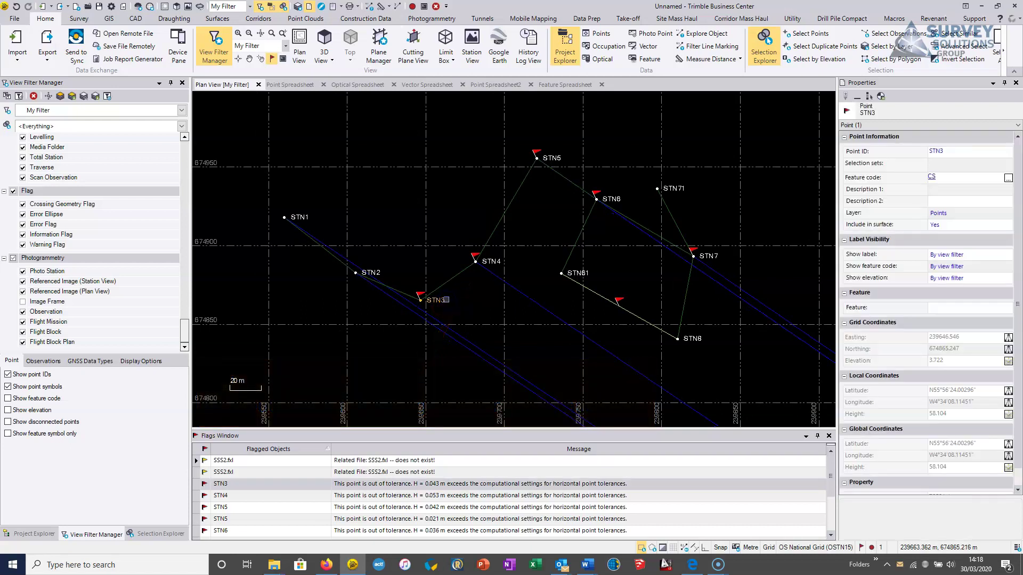
left_click(453, 294)
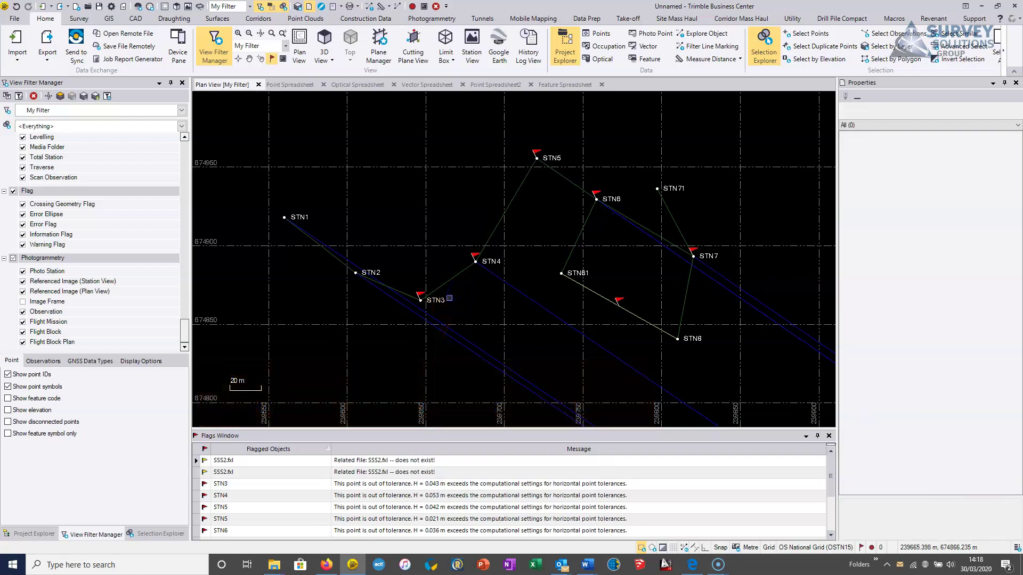
left_click_drag(551, 267, 541, 247)
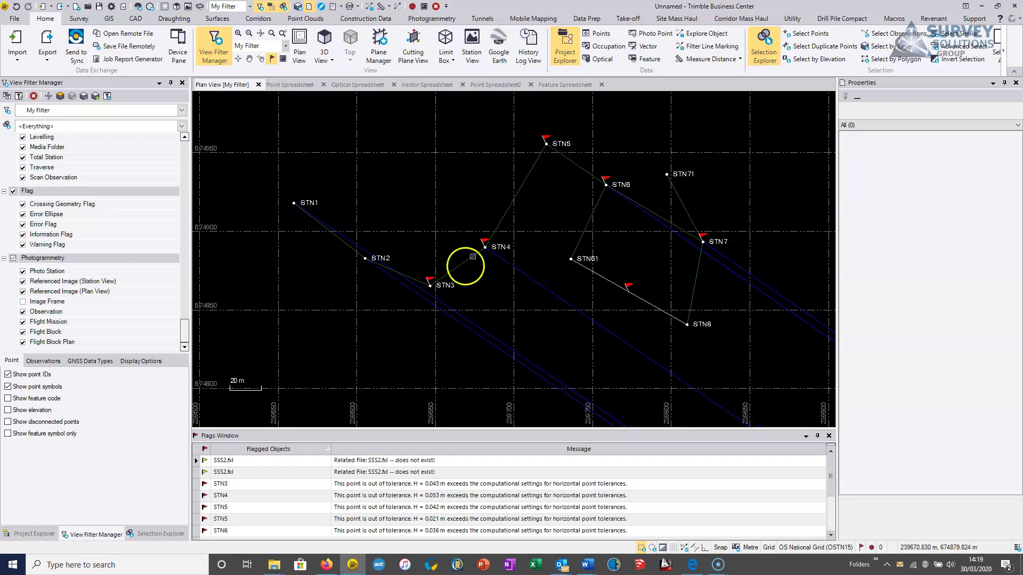
left_click(486, 248)
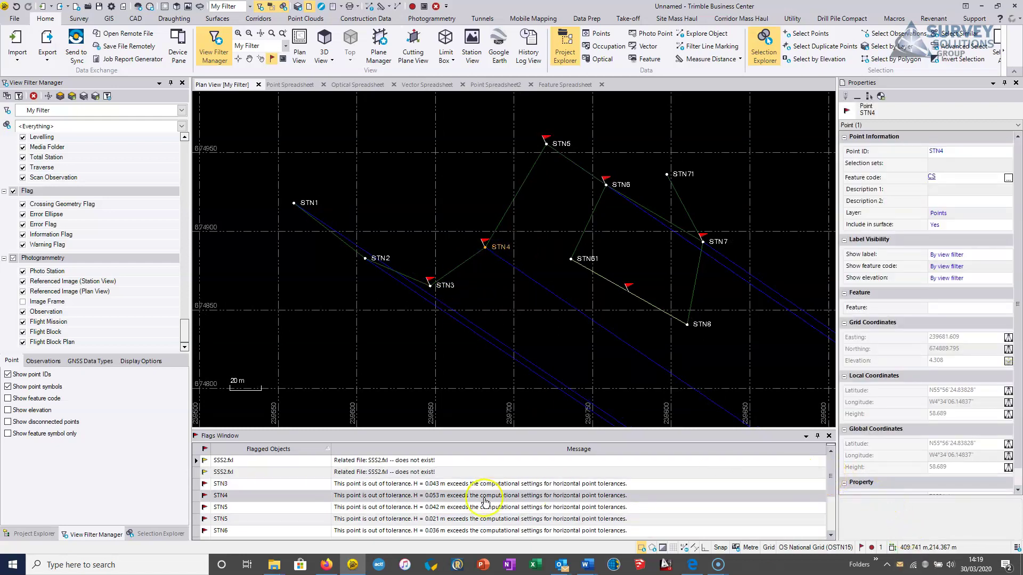
- Run Point Derivation Report on station STN4 from its context menu in the plan view
right_click(422, 502)
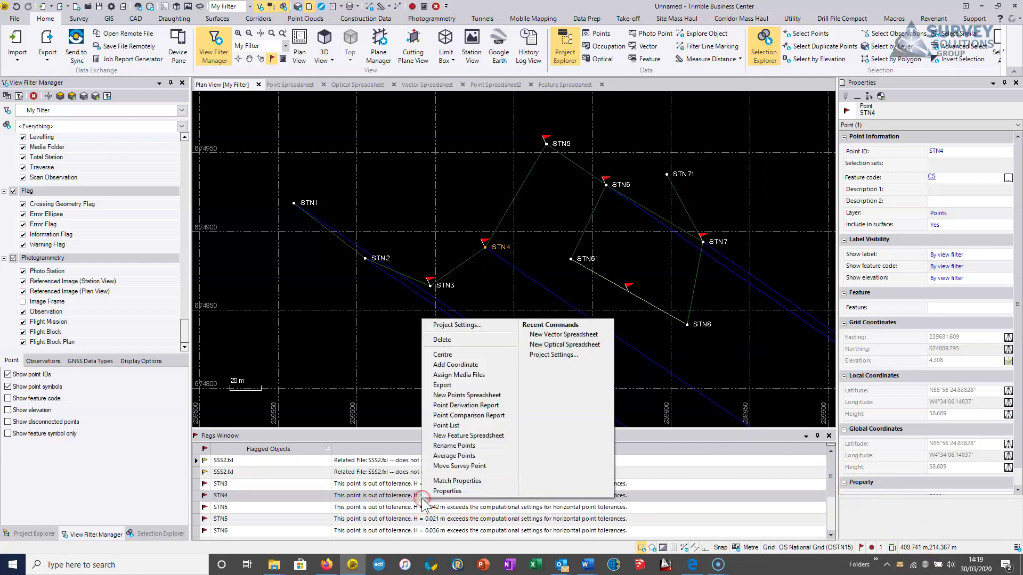
left_click(403, 329)
left_click(509, 247)
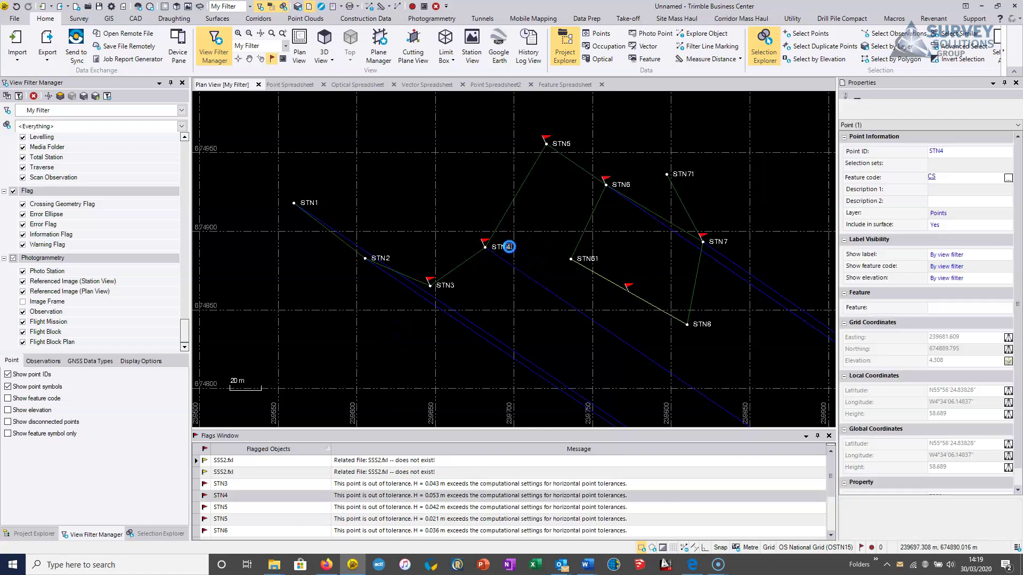
right_click(510, 248)
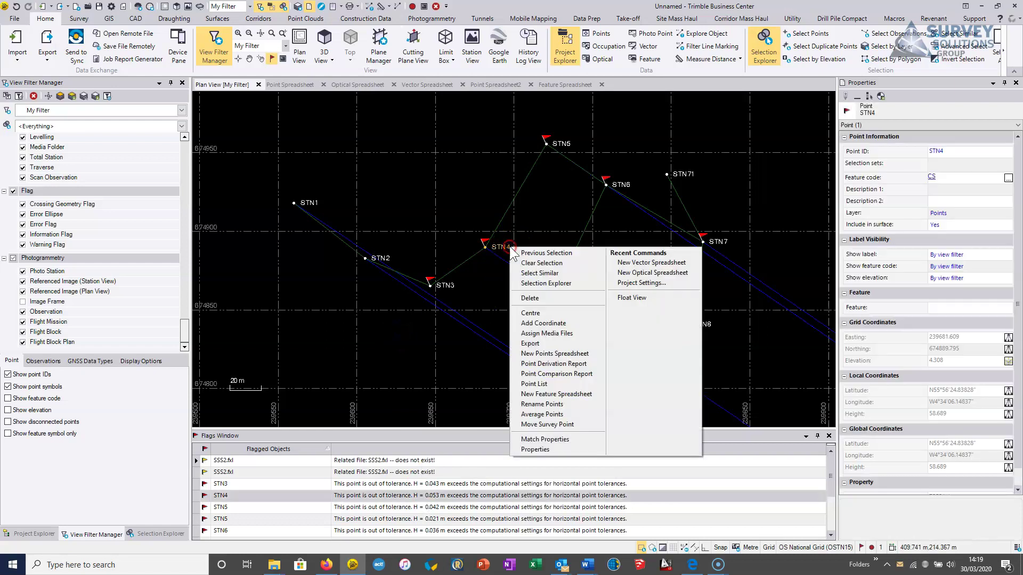
left_click(548, 365)
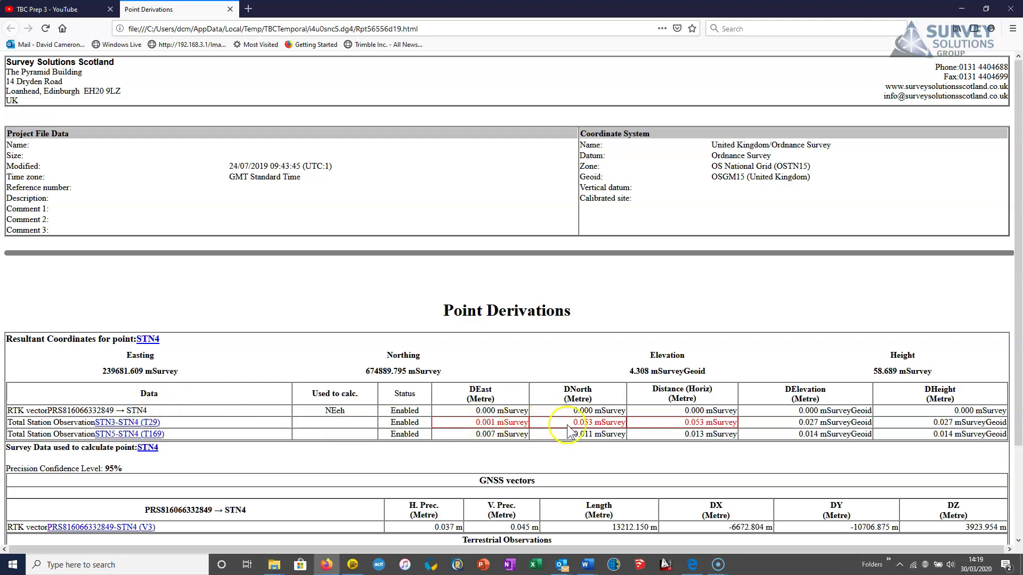
- Highlight the 0.000 and 0.013 horizontal distance misclosures, then minimise Firefox
left_click_drag(705, 409, 685, 410)
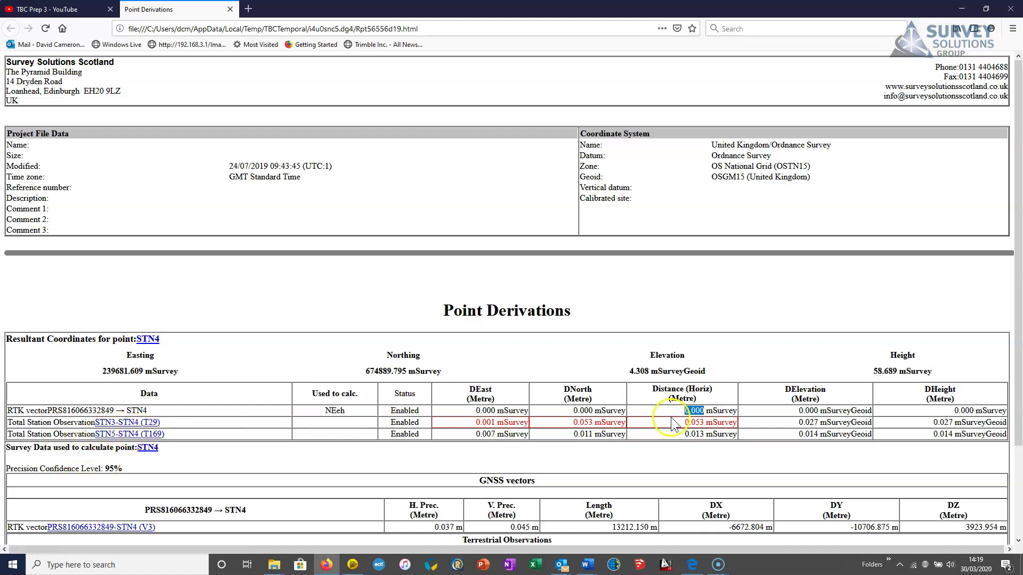
left_click_drag(705, 434, 694, 434)
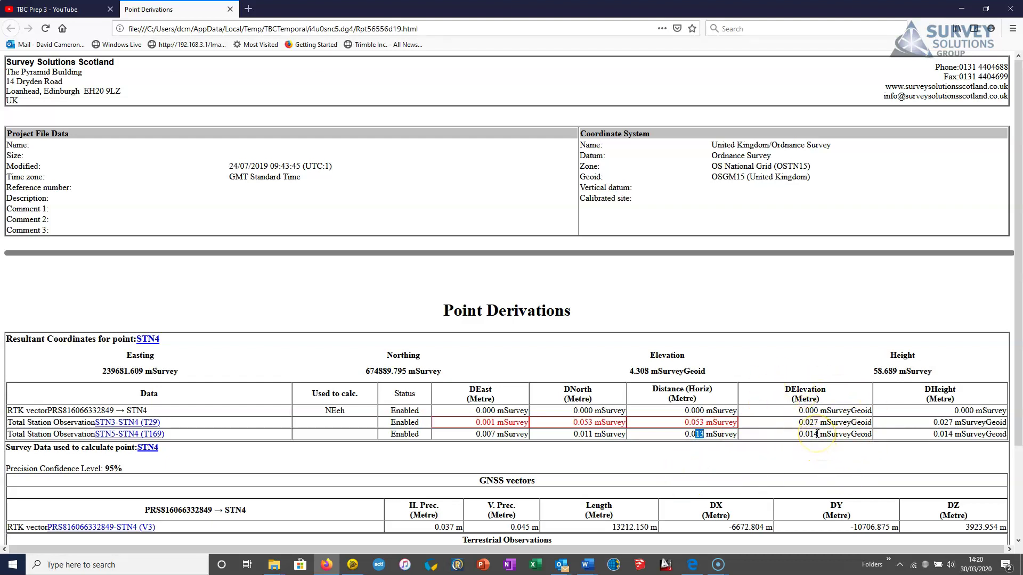
left_click(959, 10)
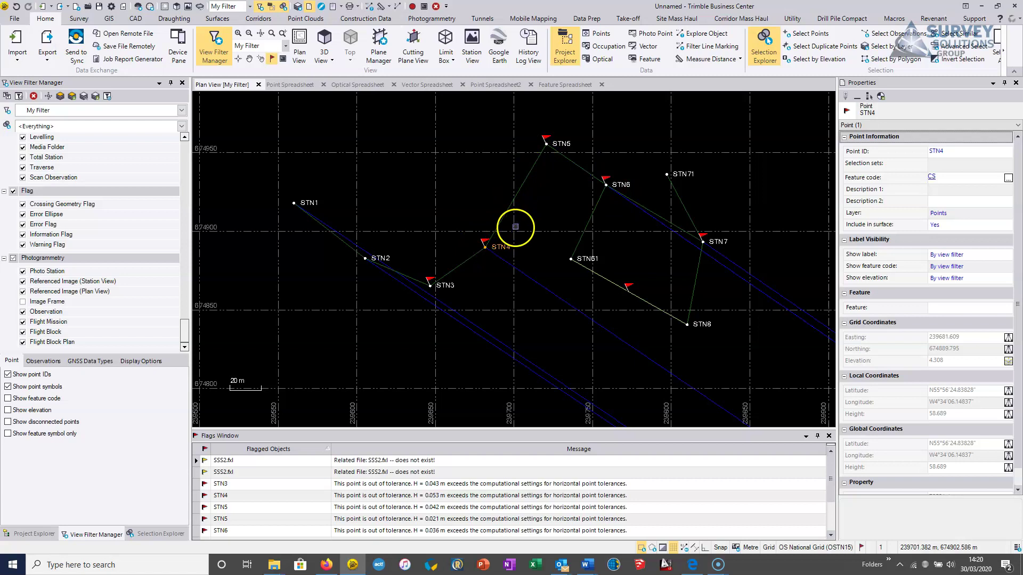
left_click(515, 229)
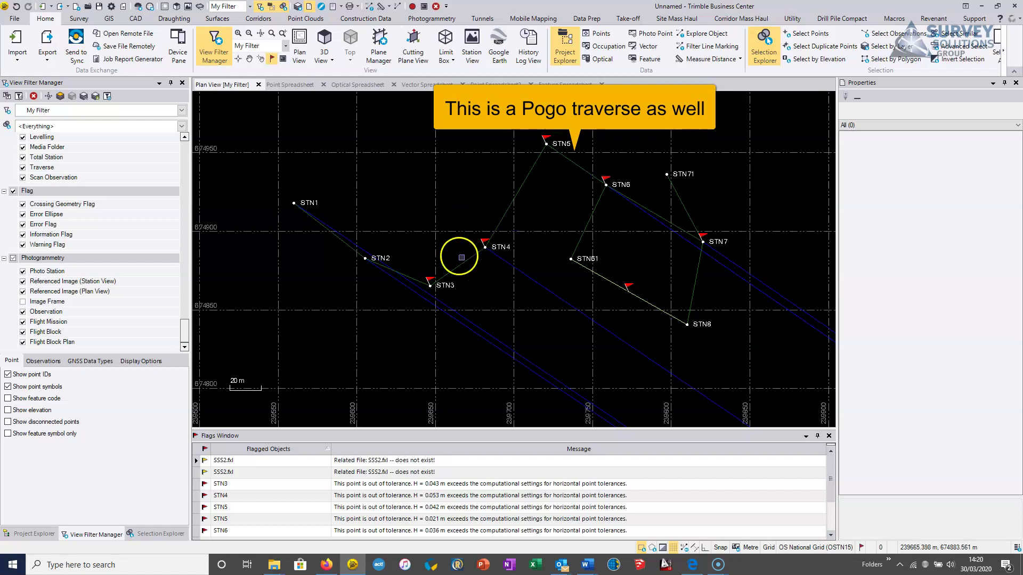
left_click(497, 249)
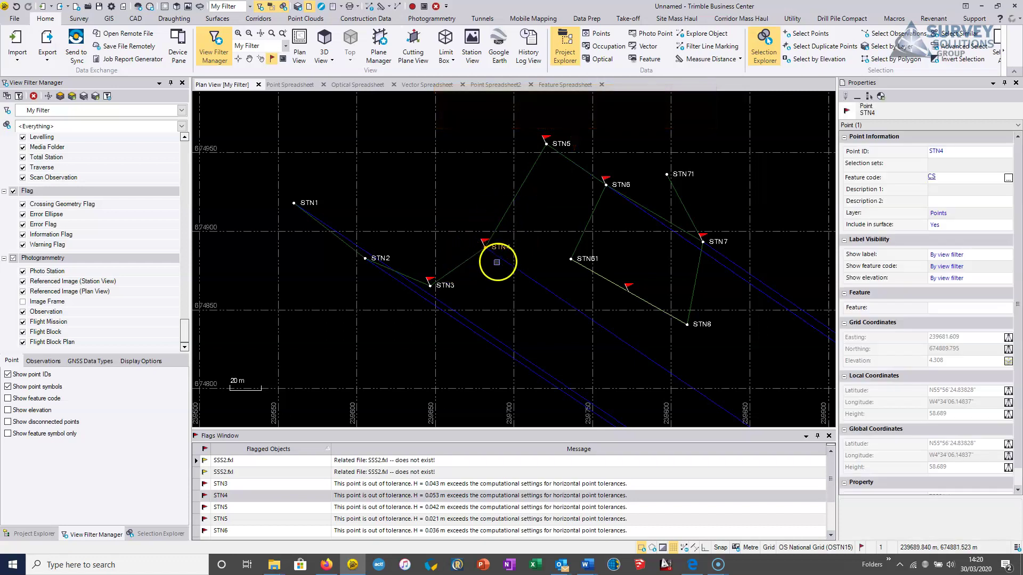
left_click(490, 278)
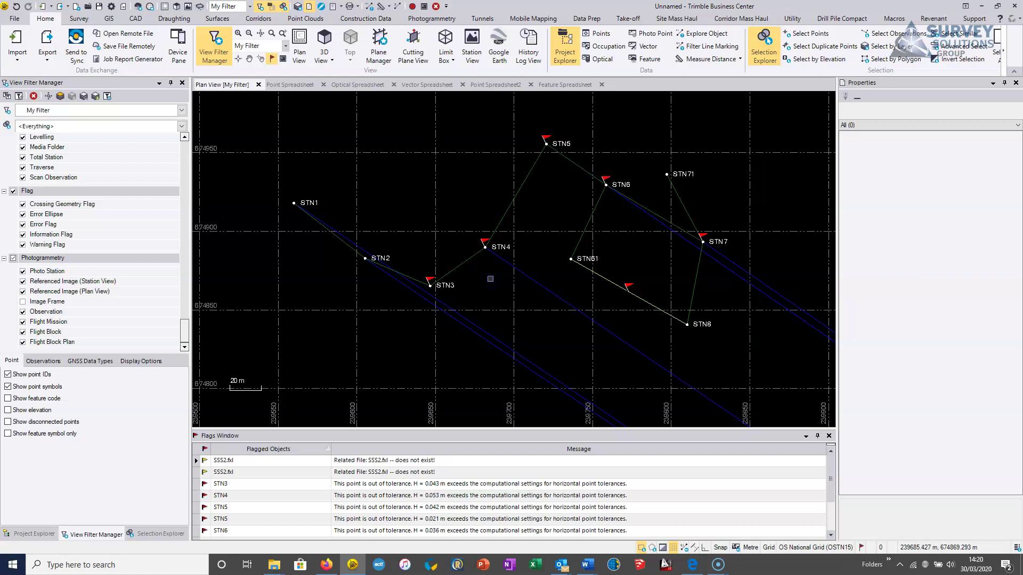
left_click_drag(459, 296, 467, 279)
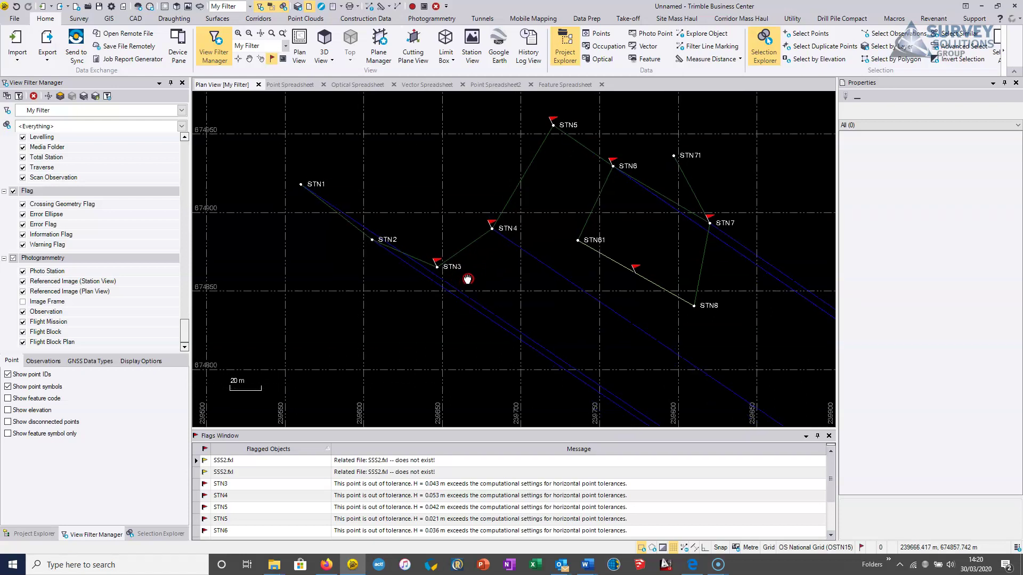
left_click_drag(562, 216, 560, 254)
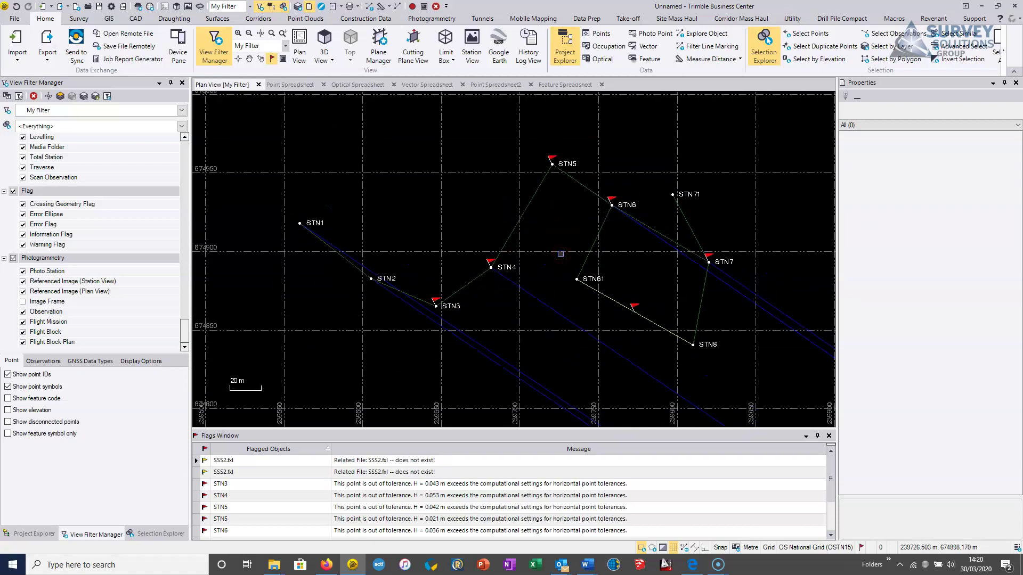